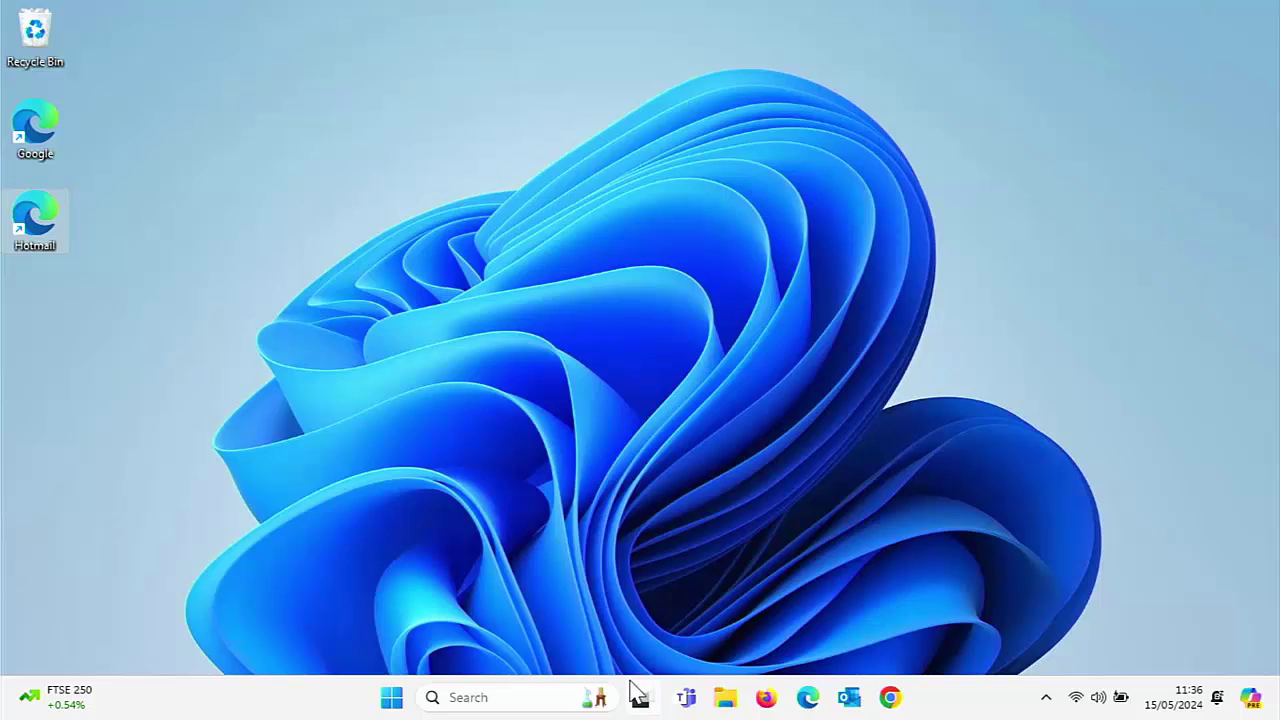
Launch Settings, go to Apps > Default apps and scroll the app list to Google Chrome
click(393, 697)
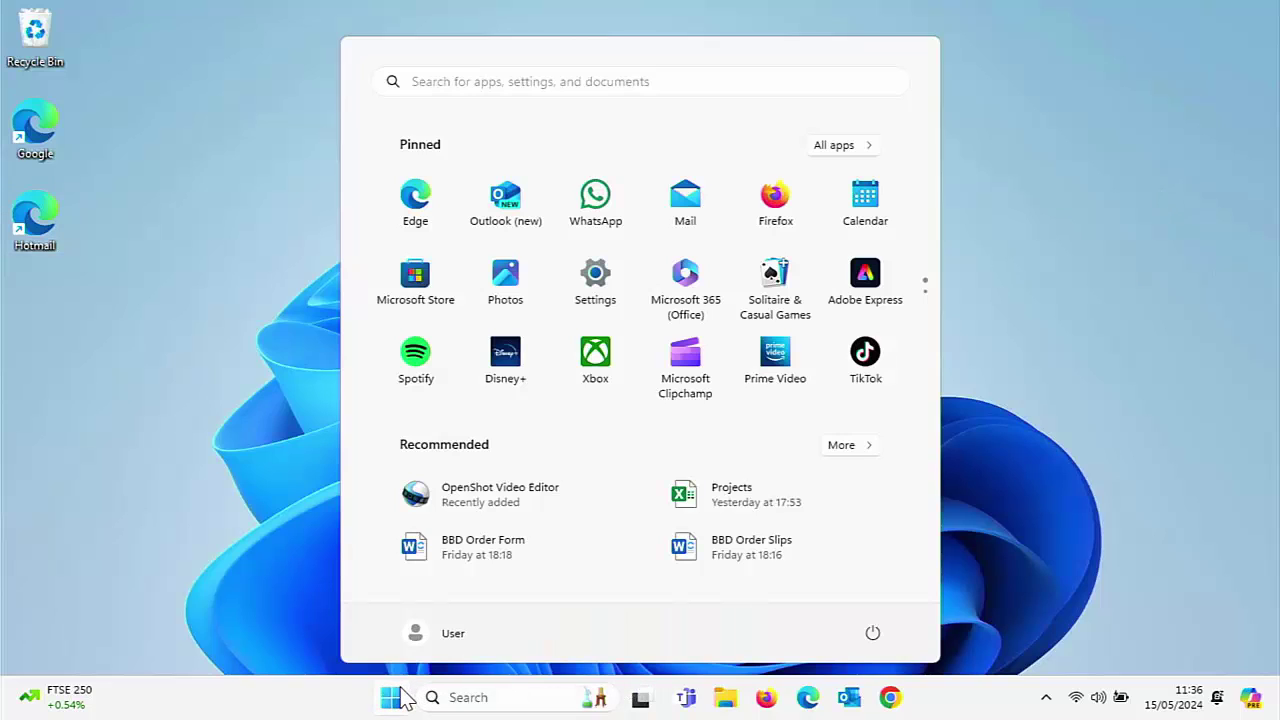
click(593, 302)
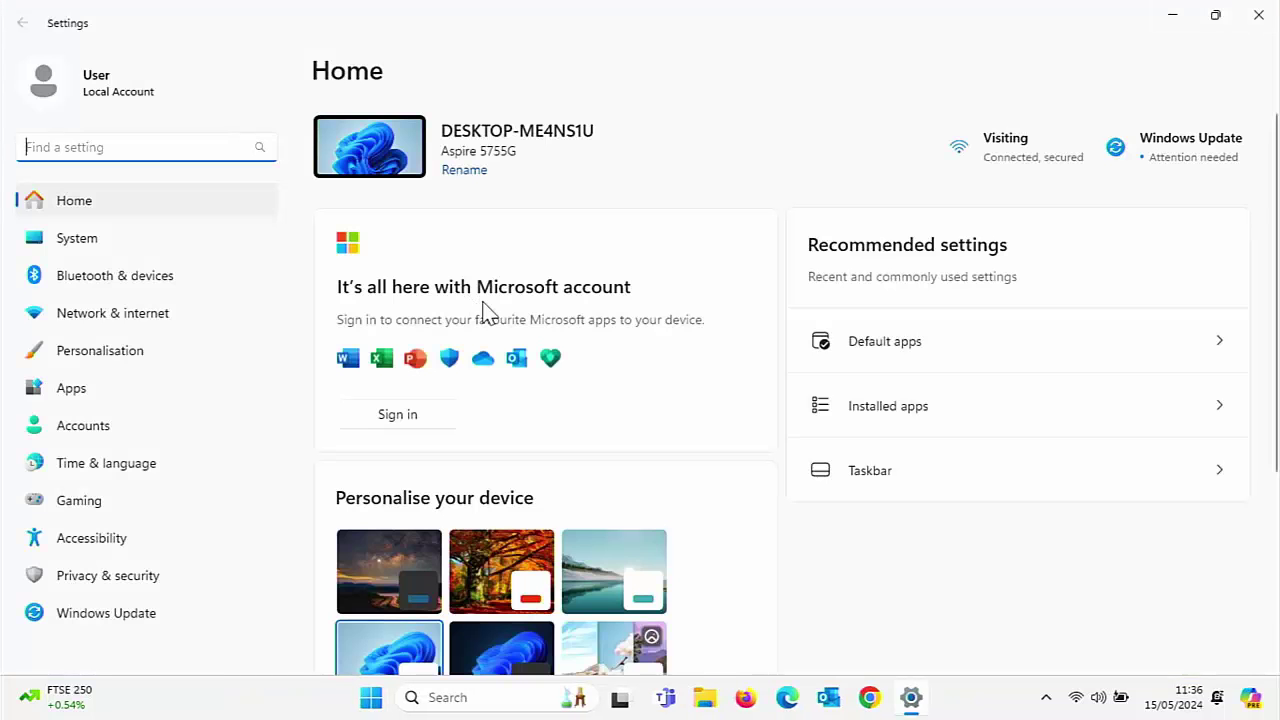
click(110, 398)
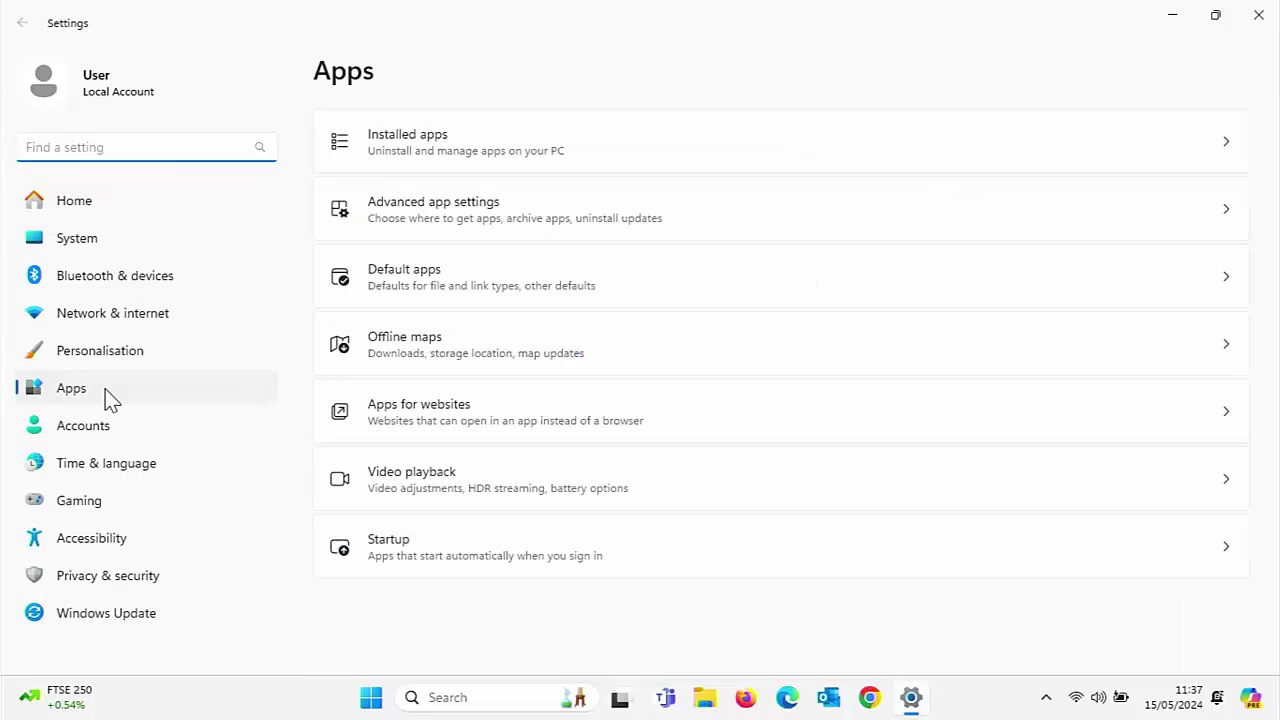
click(520, 290)
scroll(711, 414, down, 5)
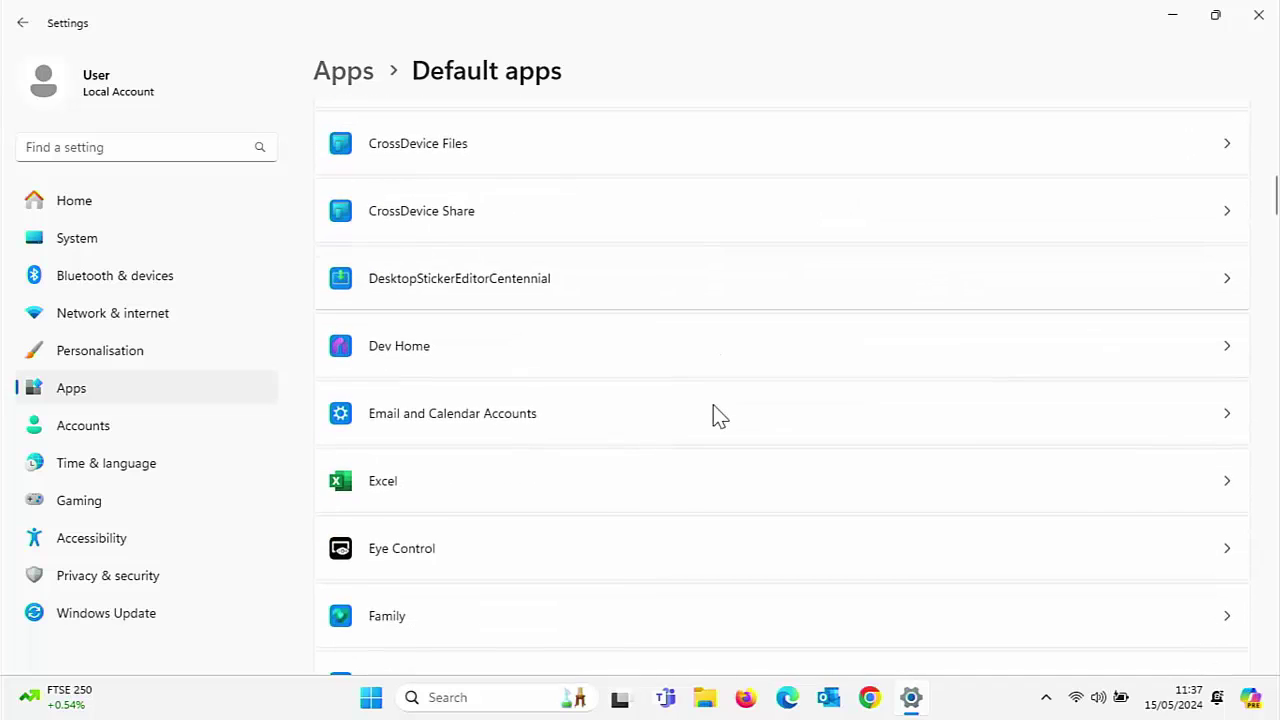
scroll(718, 416, down, 4)
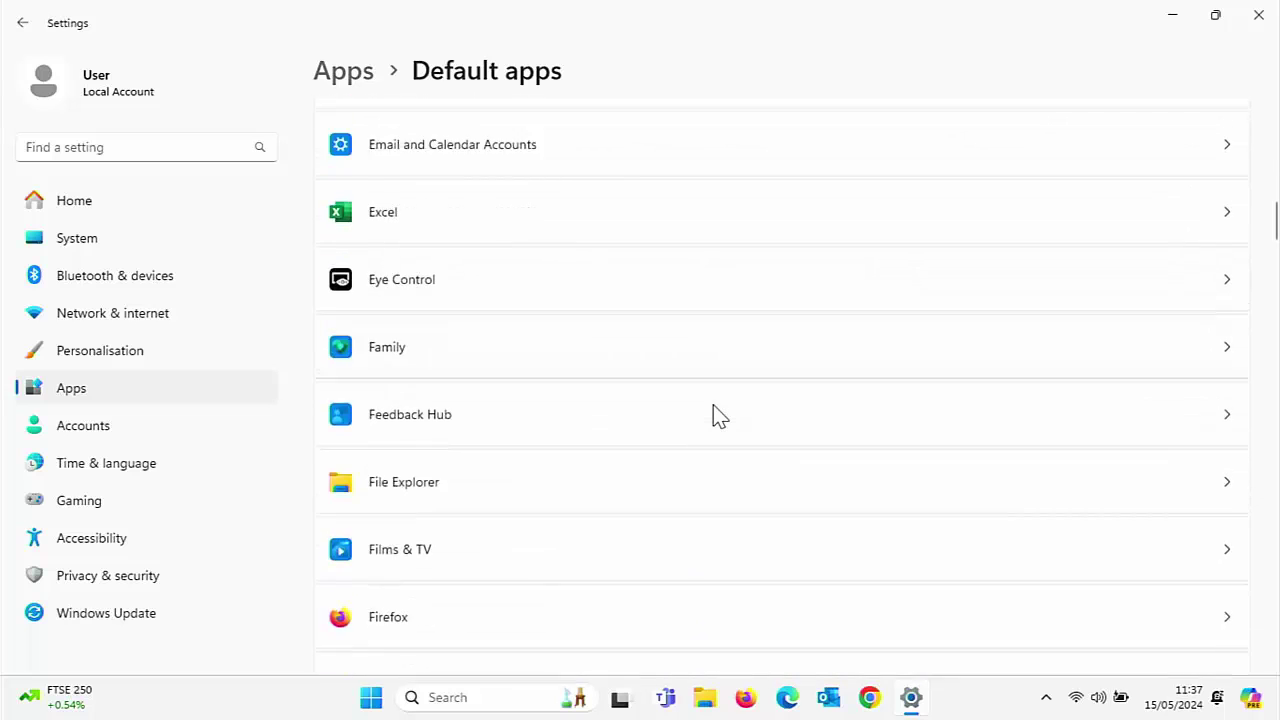
scroll(718, 416, down, 6)
scroll(718, 416, up, 1)
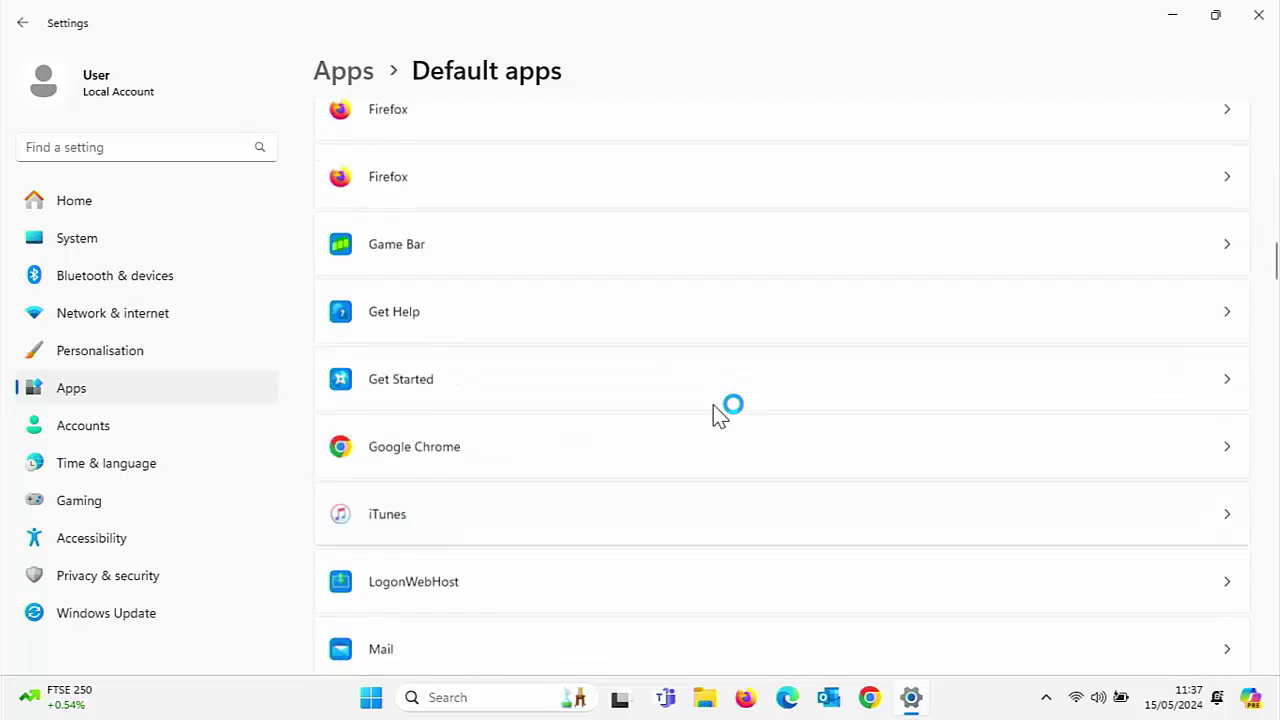
scroll(714, 406, up, 2)
scroll(710, 412, down, 3)
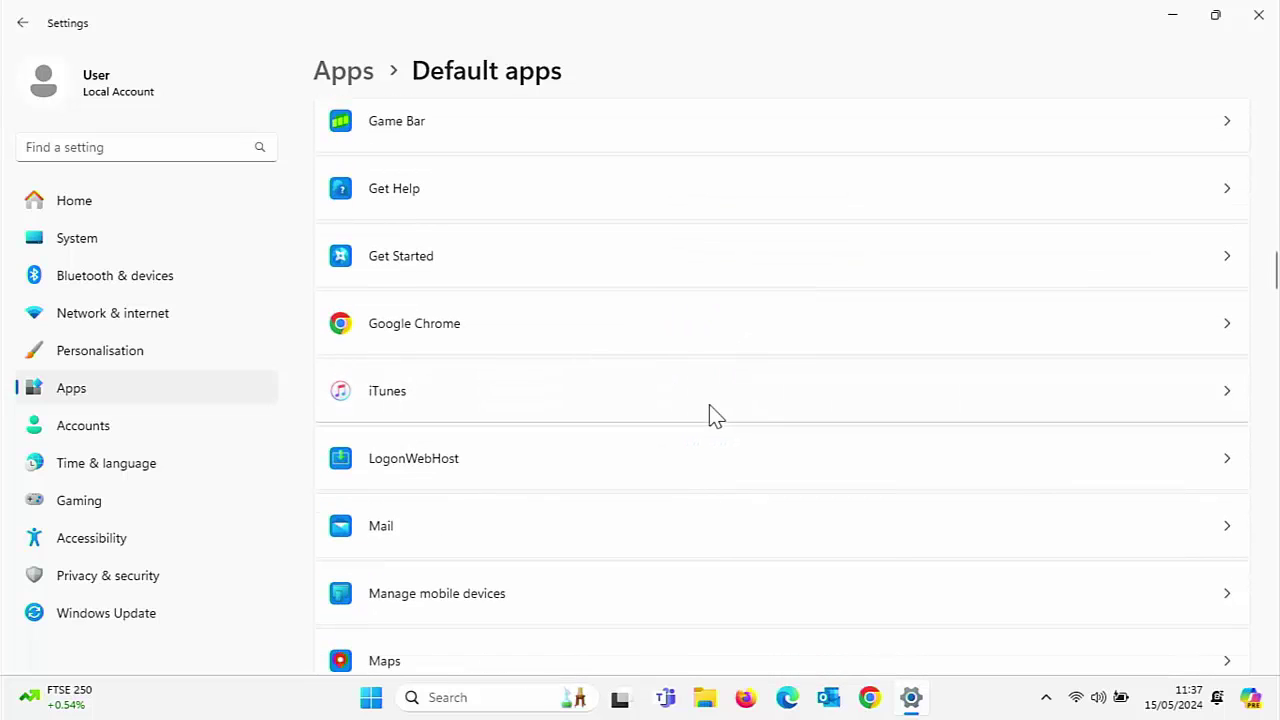
Make Google Chrome the default browser, then close Settings
click(489, 329)
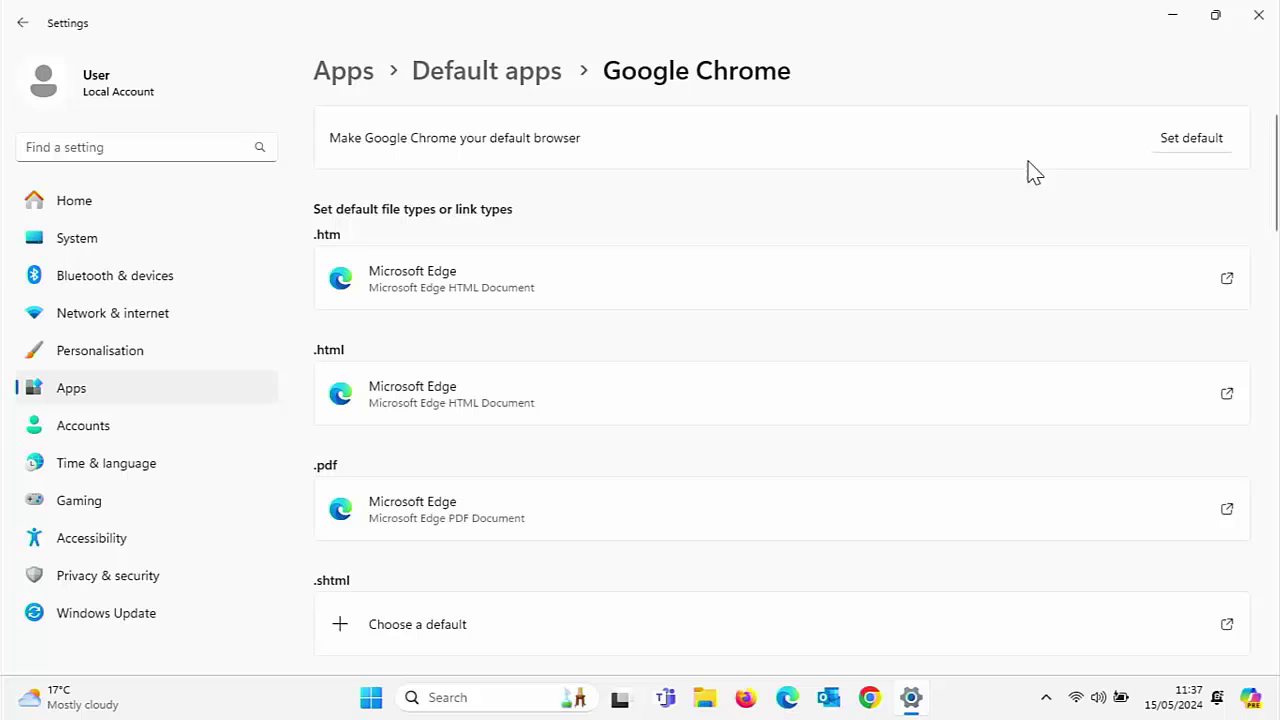
click(1188, 150)
click(1262, 18)
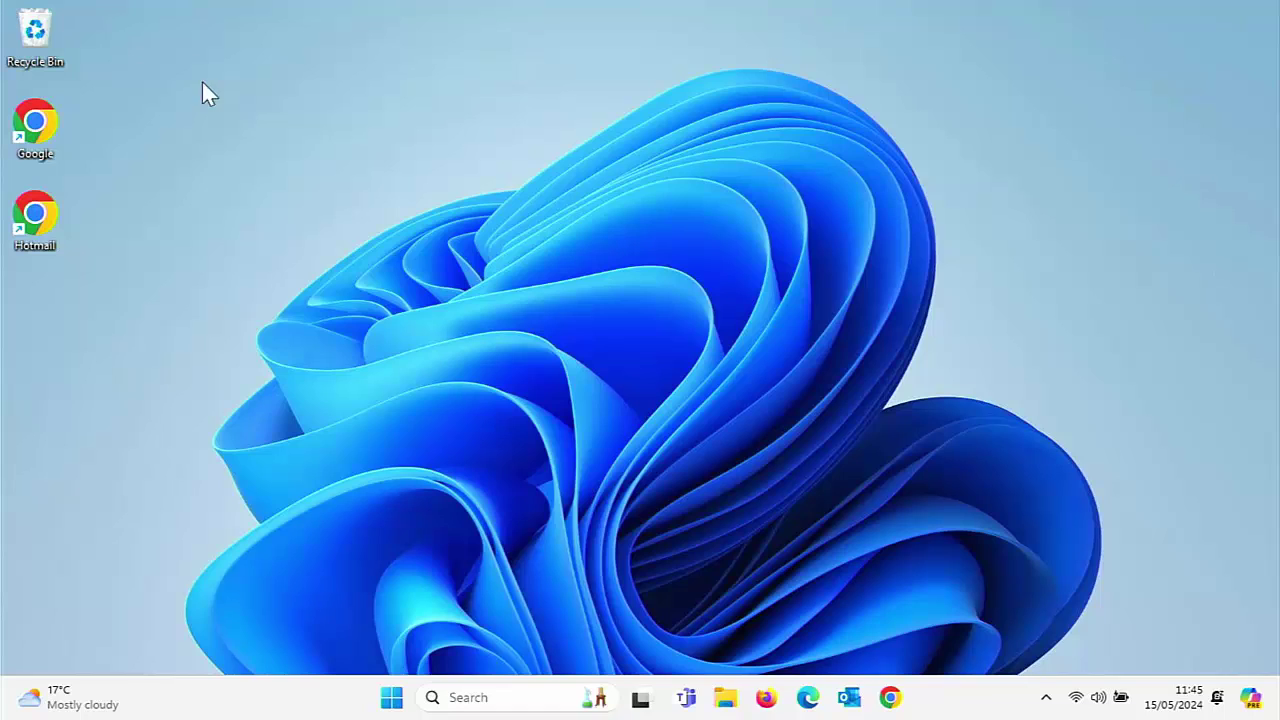
Launch File Explorer from the taskbar and show the Documents folder
click(725, 699)
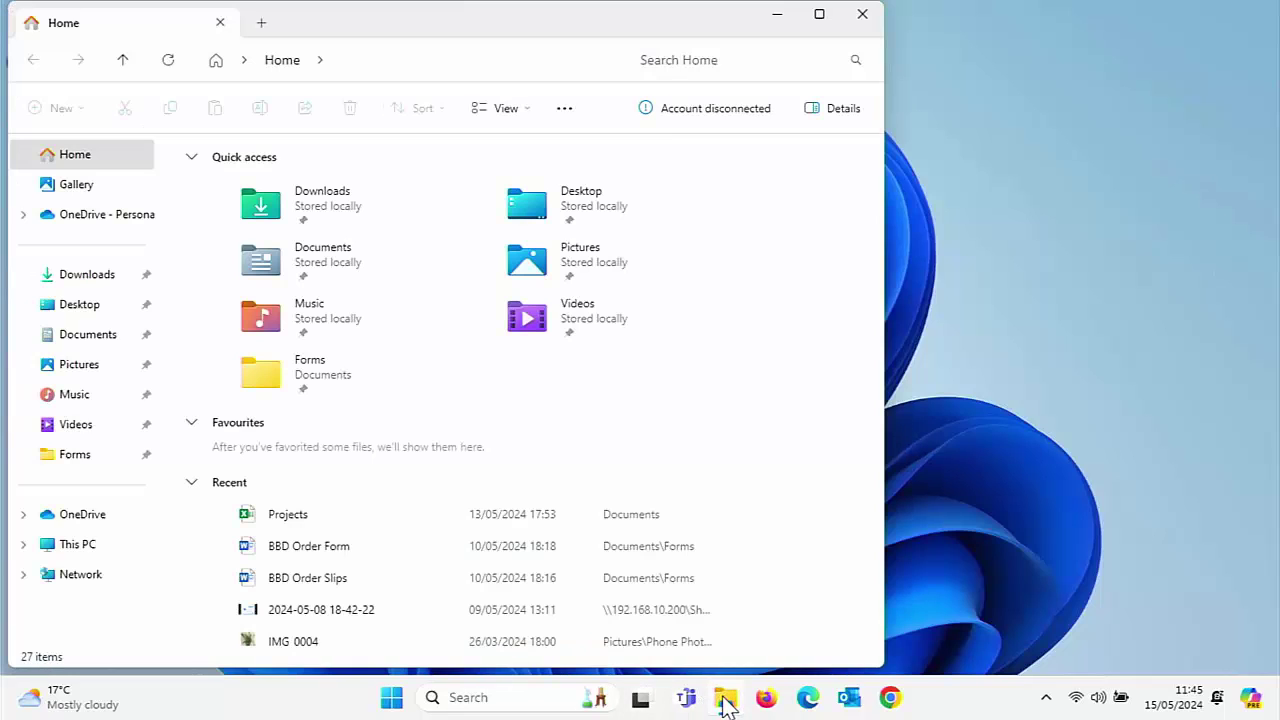
click(73, 340)
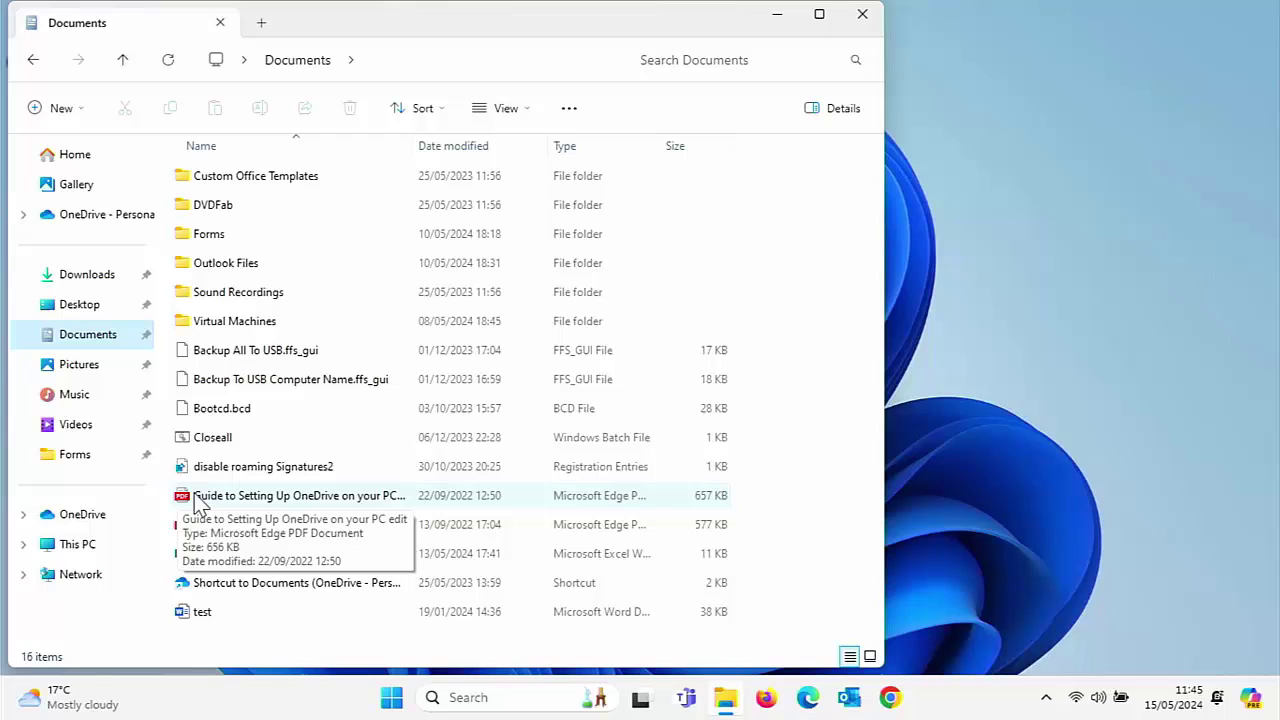
double_click(194, 500)
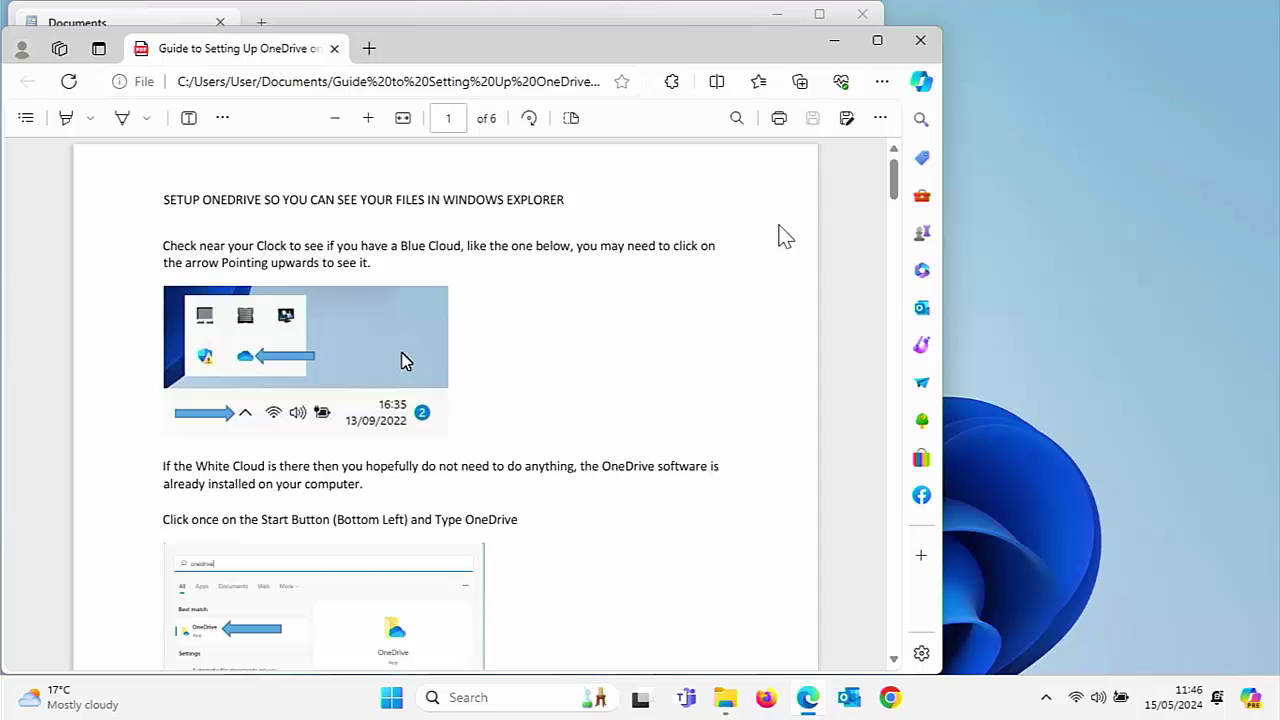
click(917, 45)
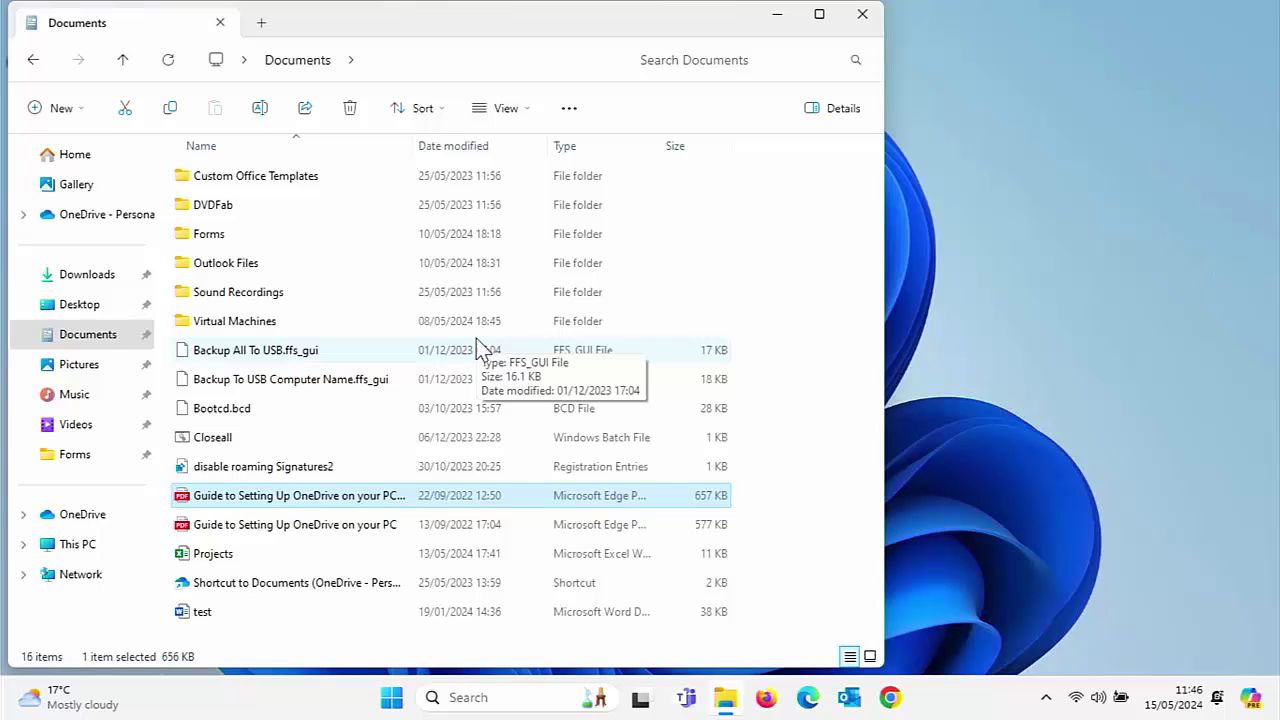
In the guide PDF's Properties, change the 'Opens with' app to Adobe Acrobat and apply
right_click(314, 506)
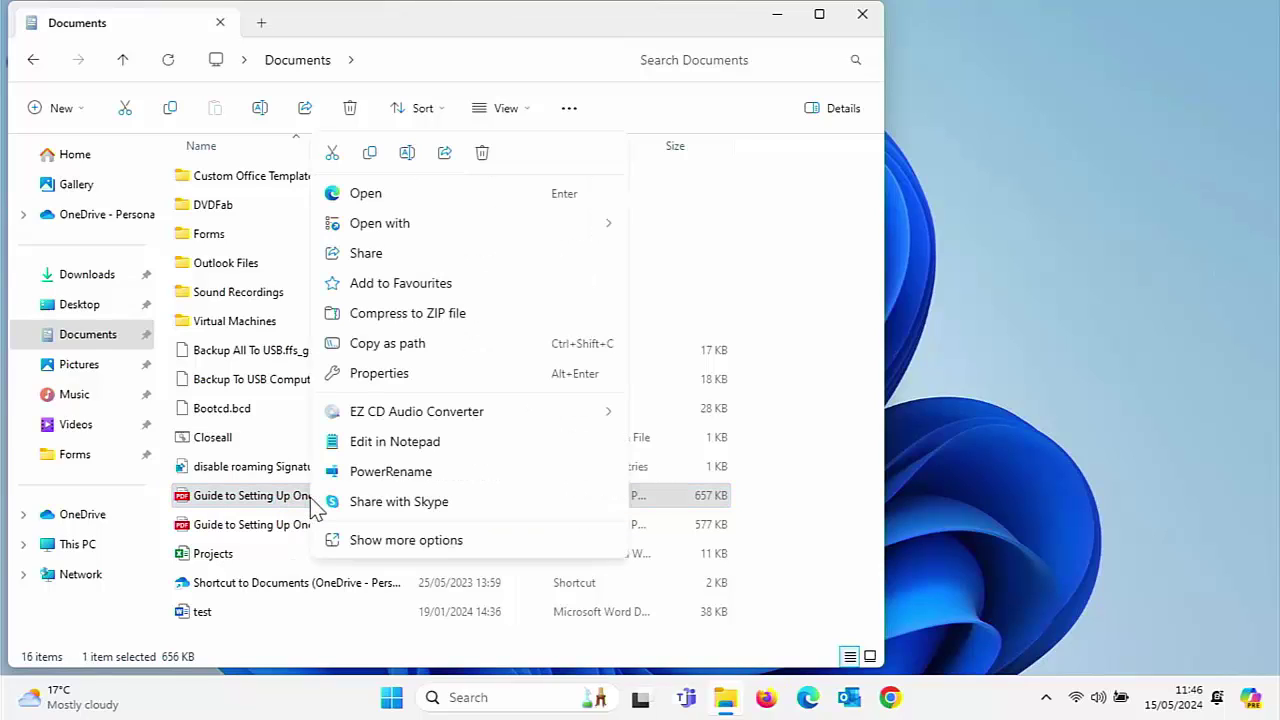
click(401, 372)
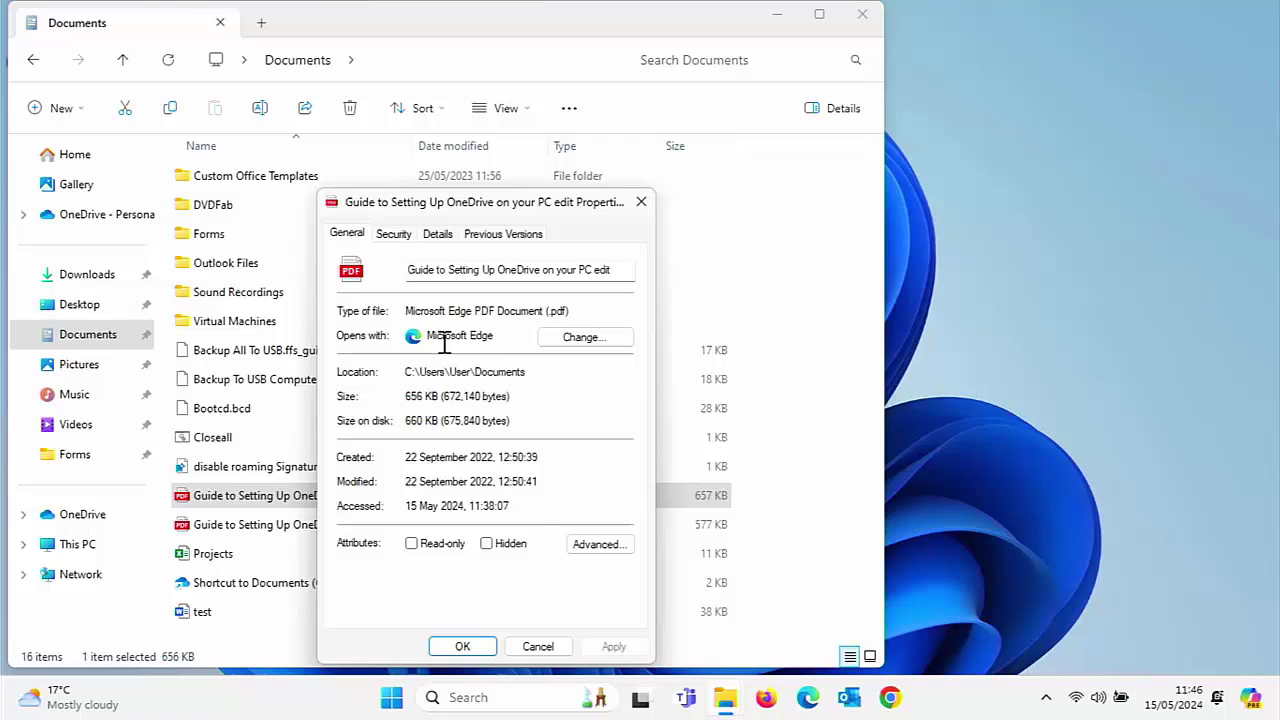
click(570, 340)
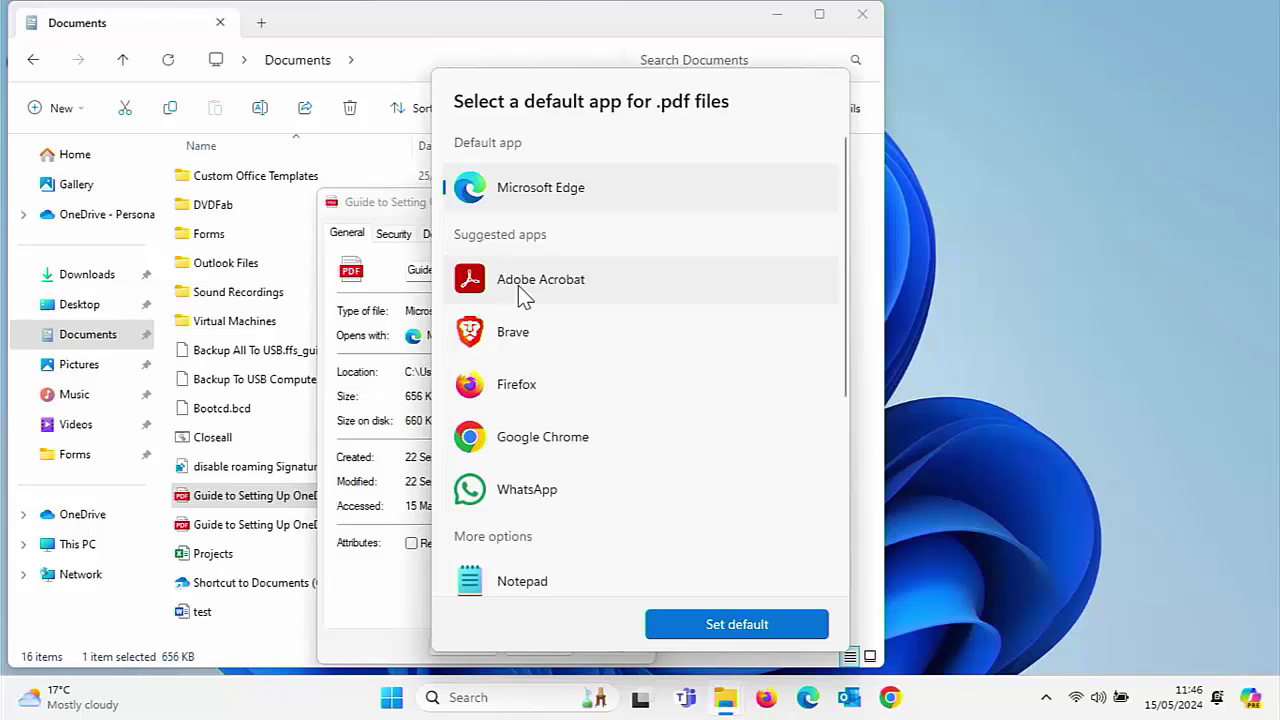
double_click(518, 287)
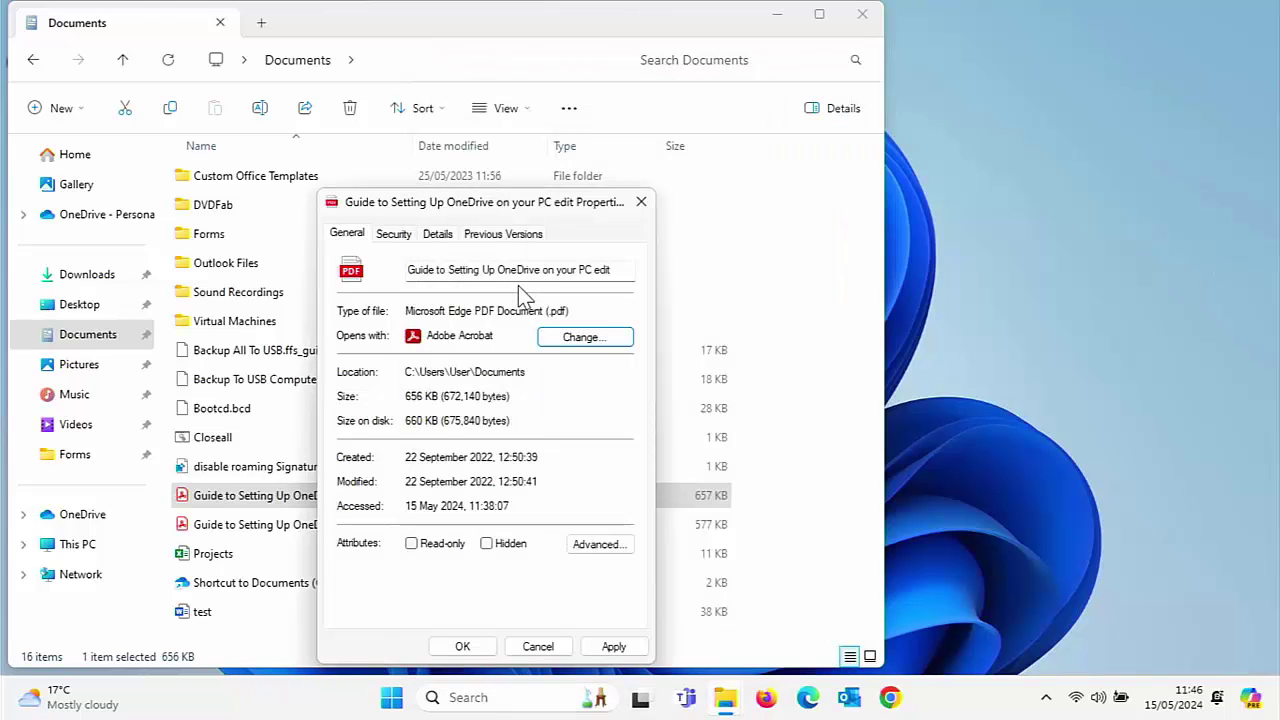
click(615, 648)
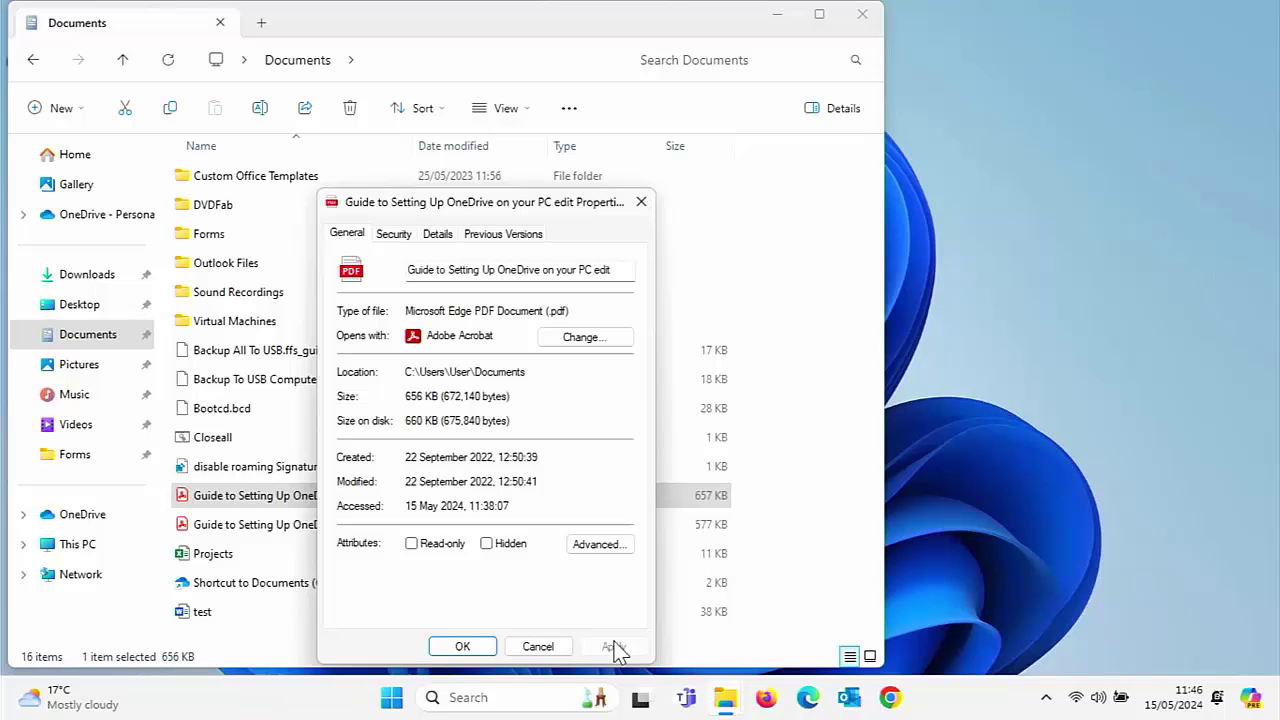
click(452, 647)
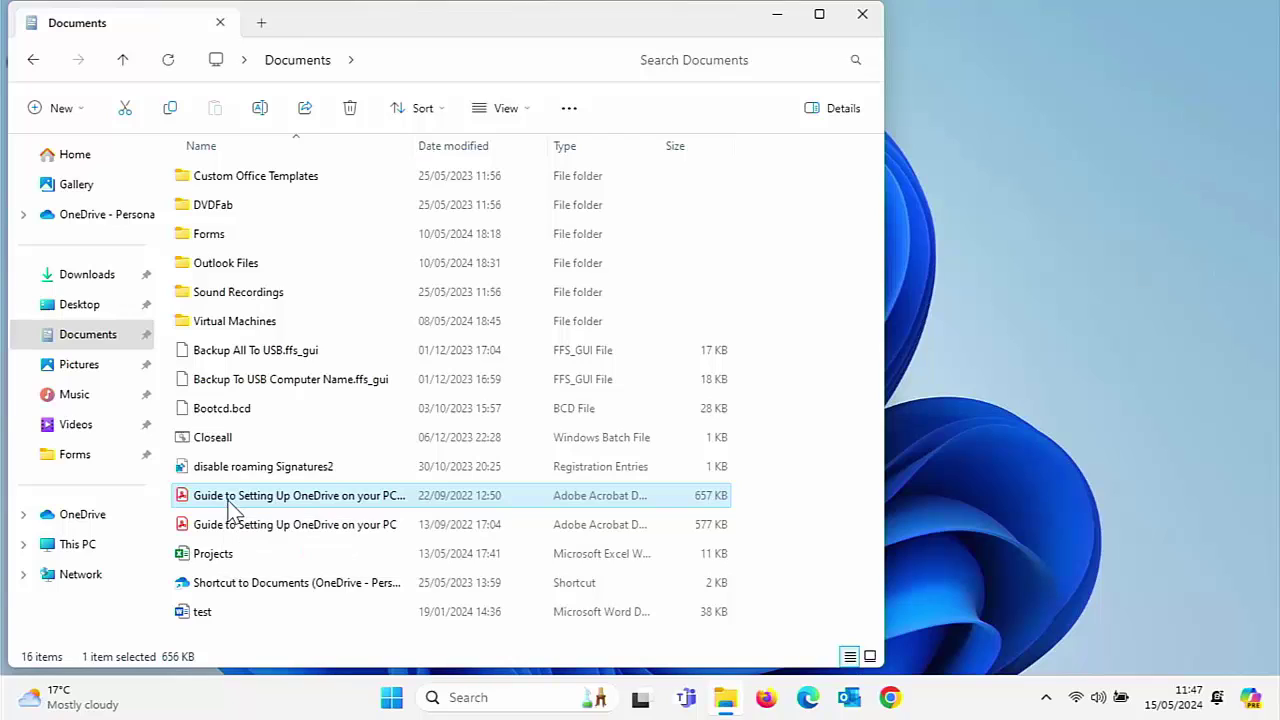
Open the OneDrive setup guide PDF in Acrobat, then close Acrobat and File Explorer
double_click(228, 500)
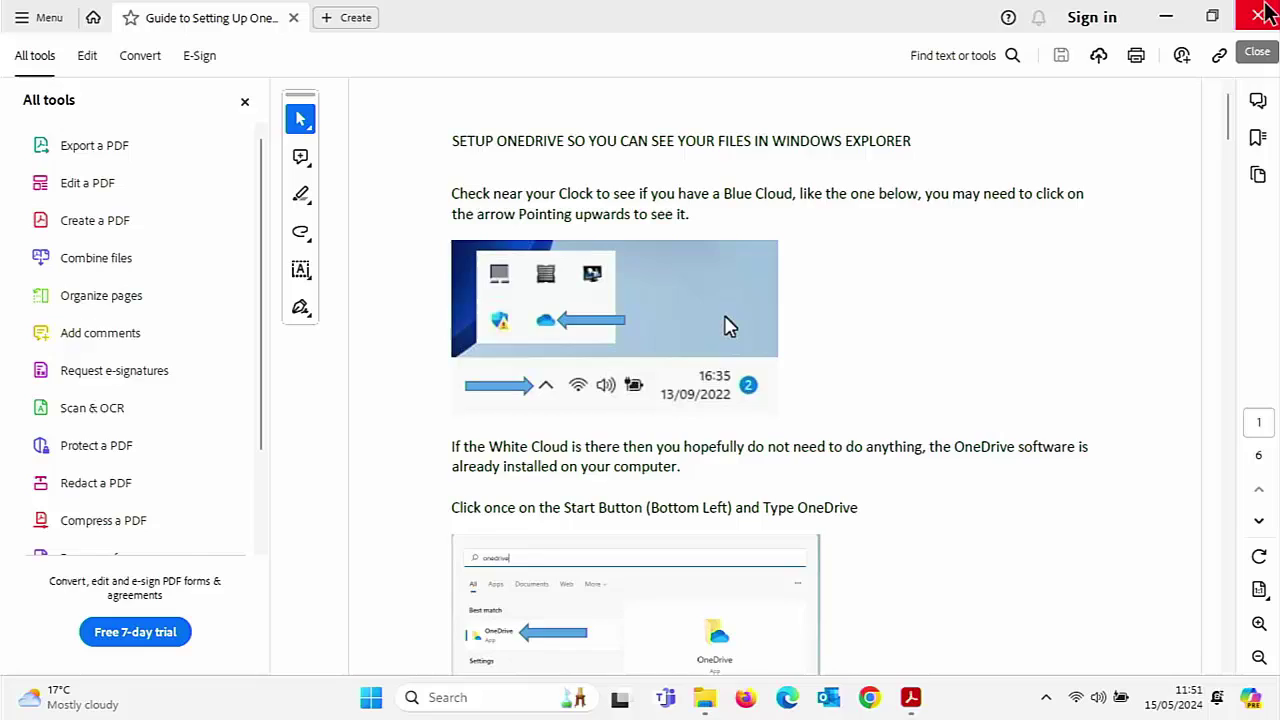
click(1260, 20)
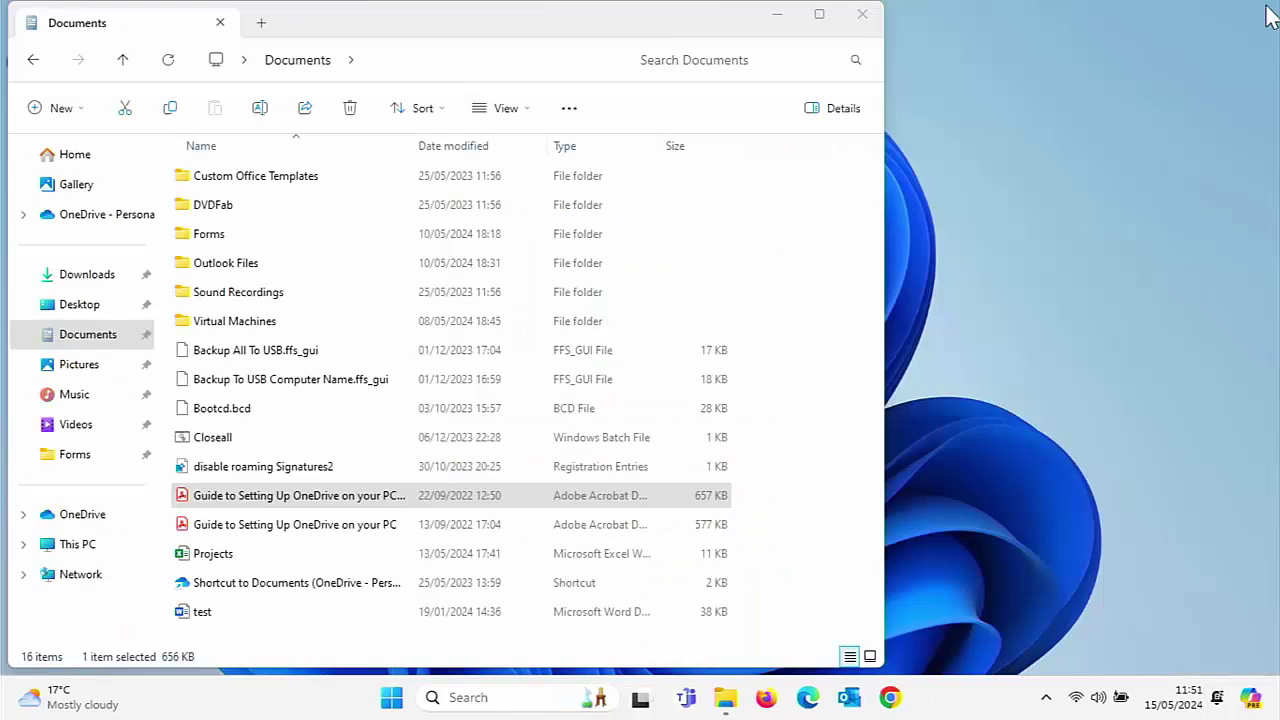
click(870, 14)
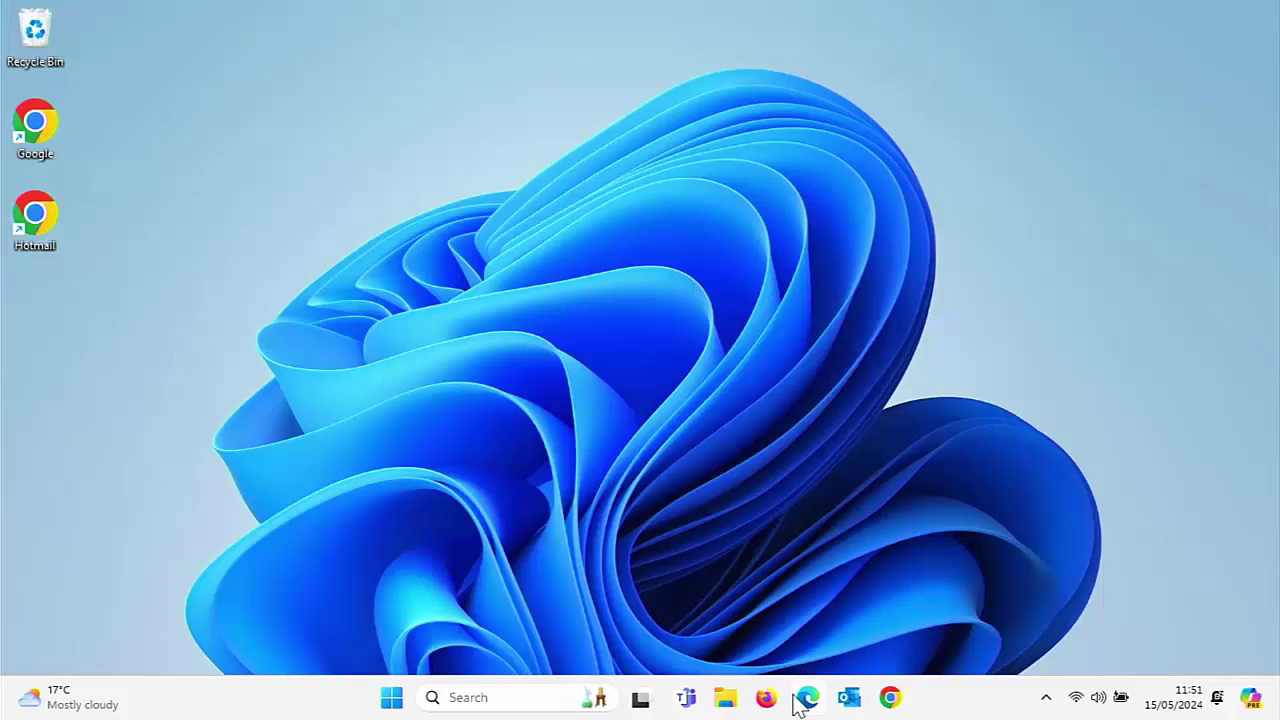
Launch Chrome and browse to the Adobe Reader download page at get.adobe.com/uk/reader/
click(888, 698)
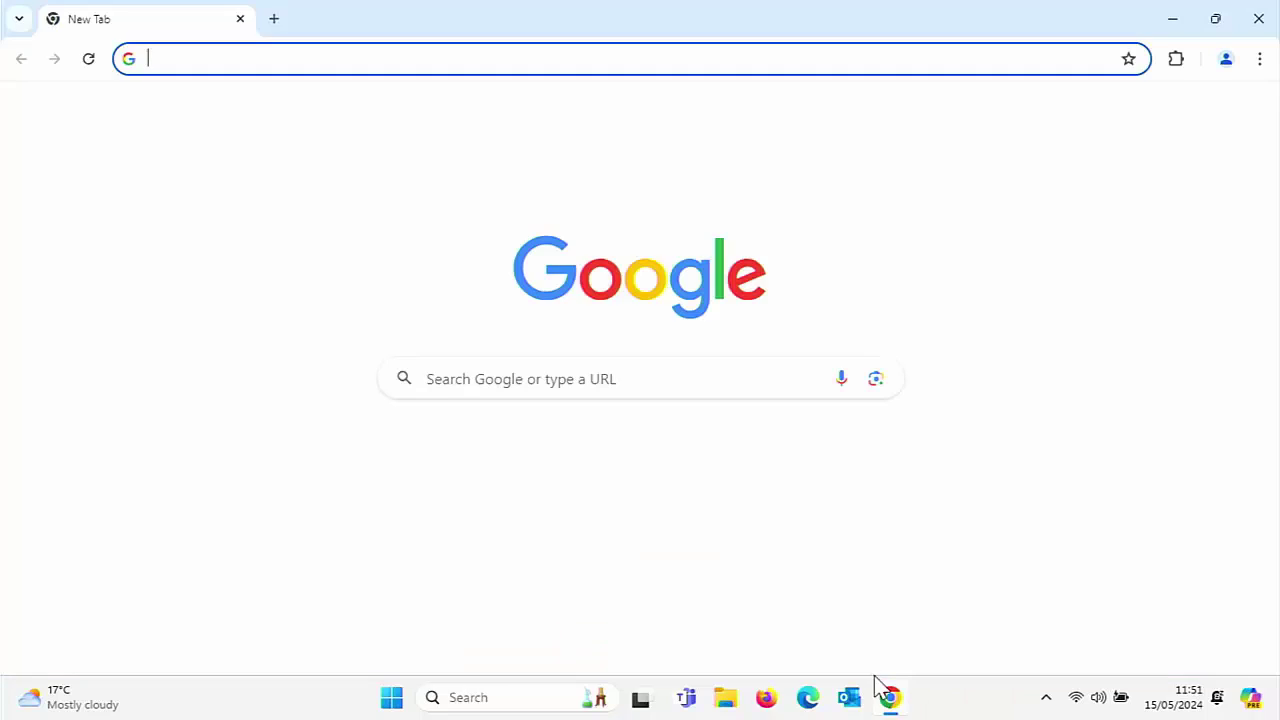
click(171, 62)
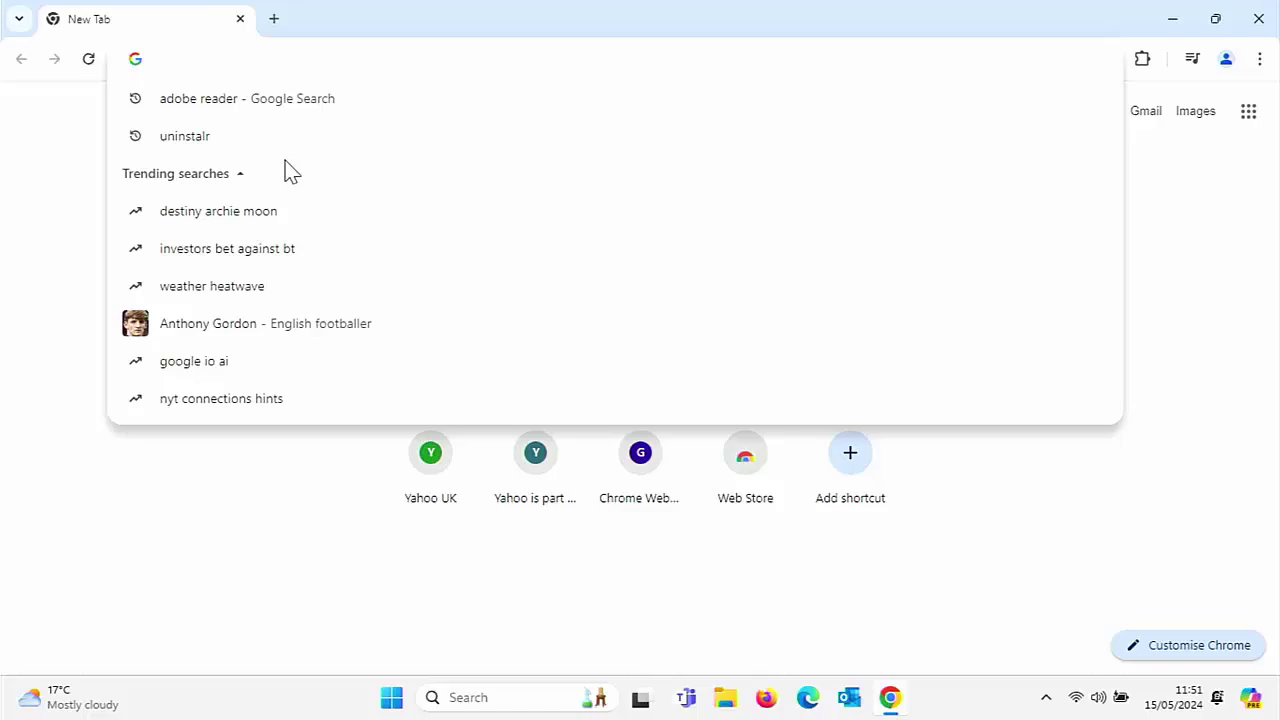
text(adobe)
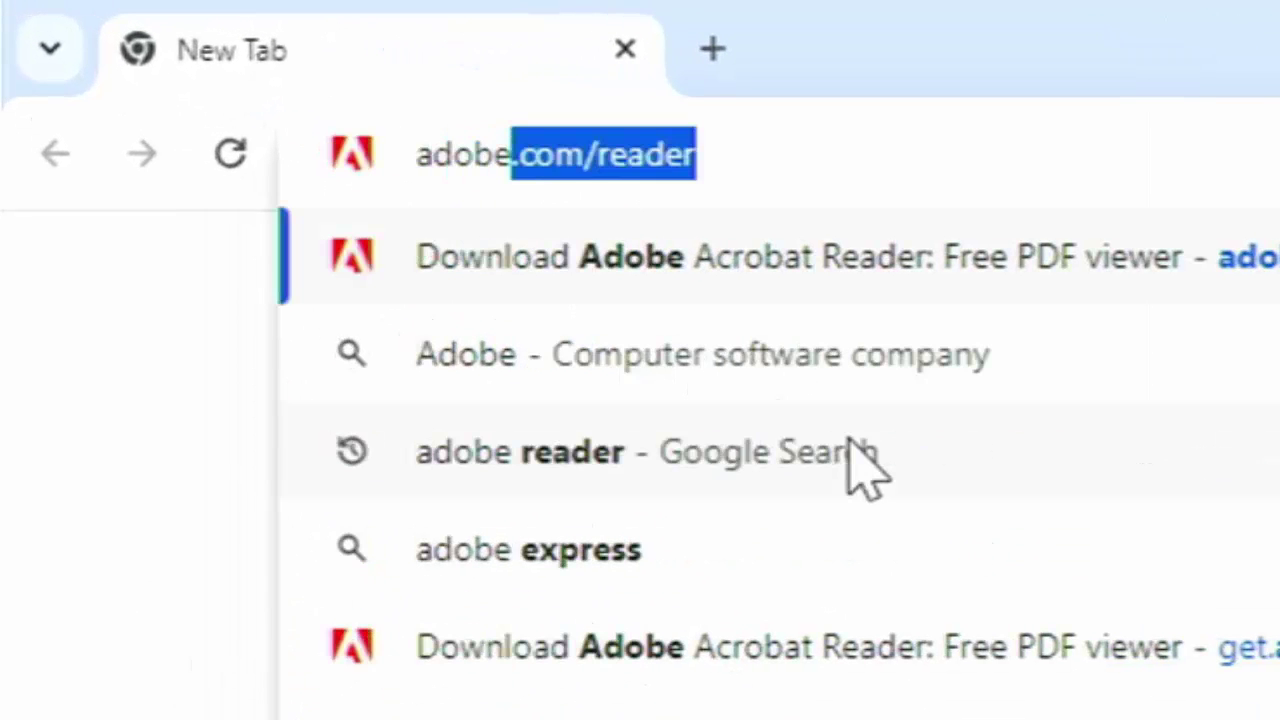
text(.com/)
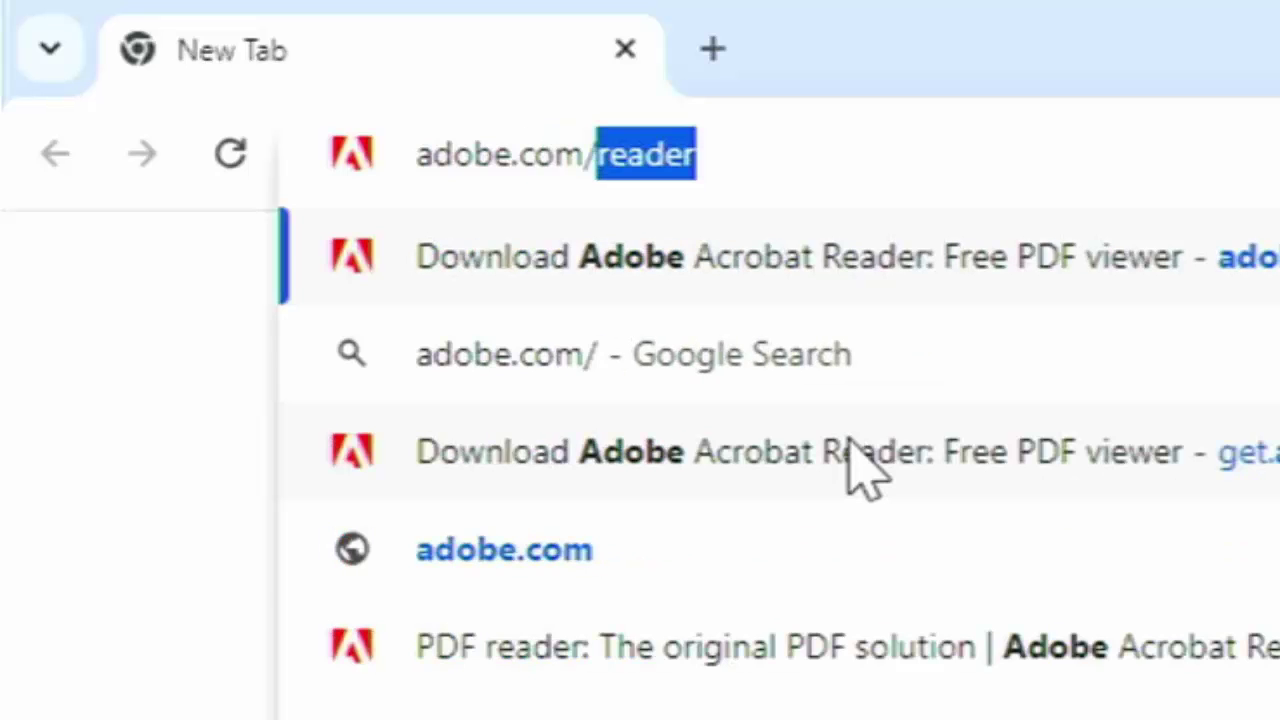
key(Right)
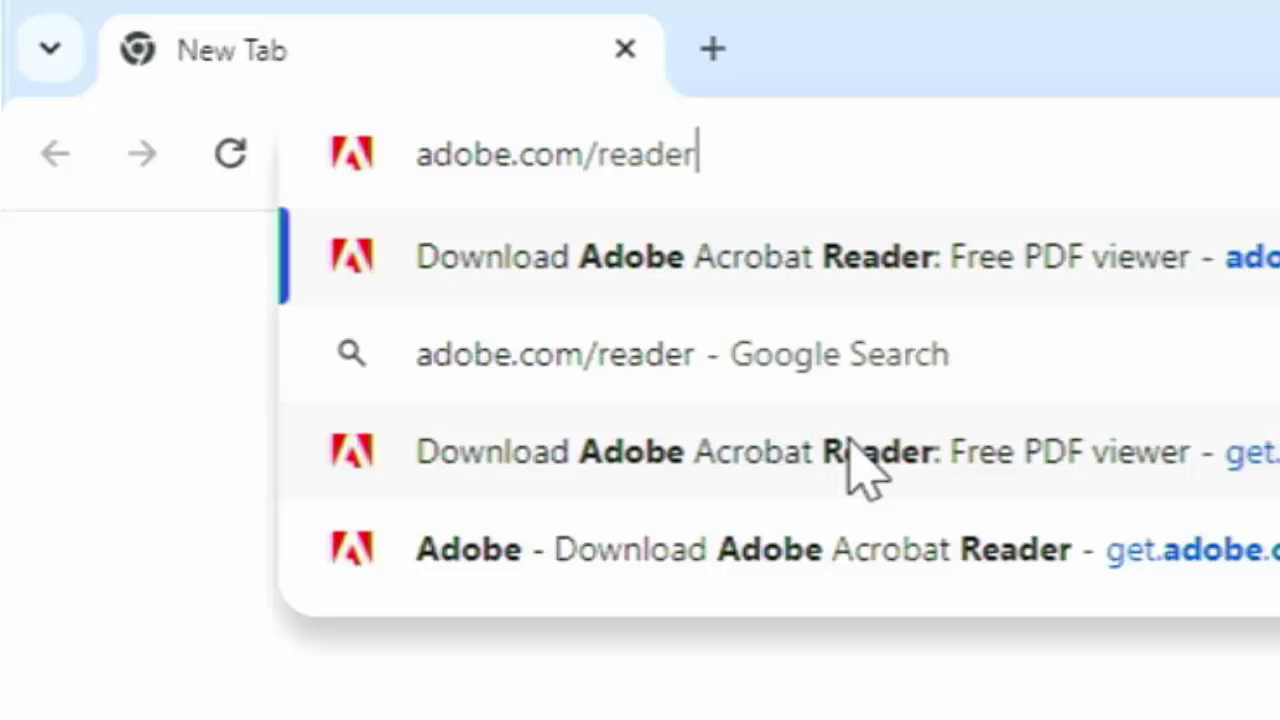
click(848, 468)
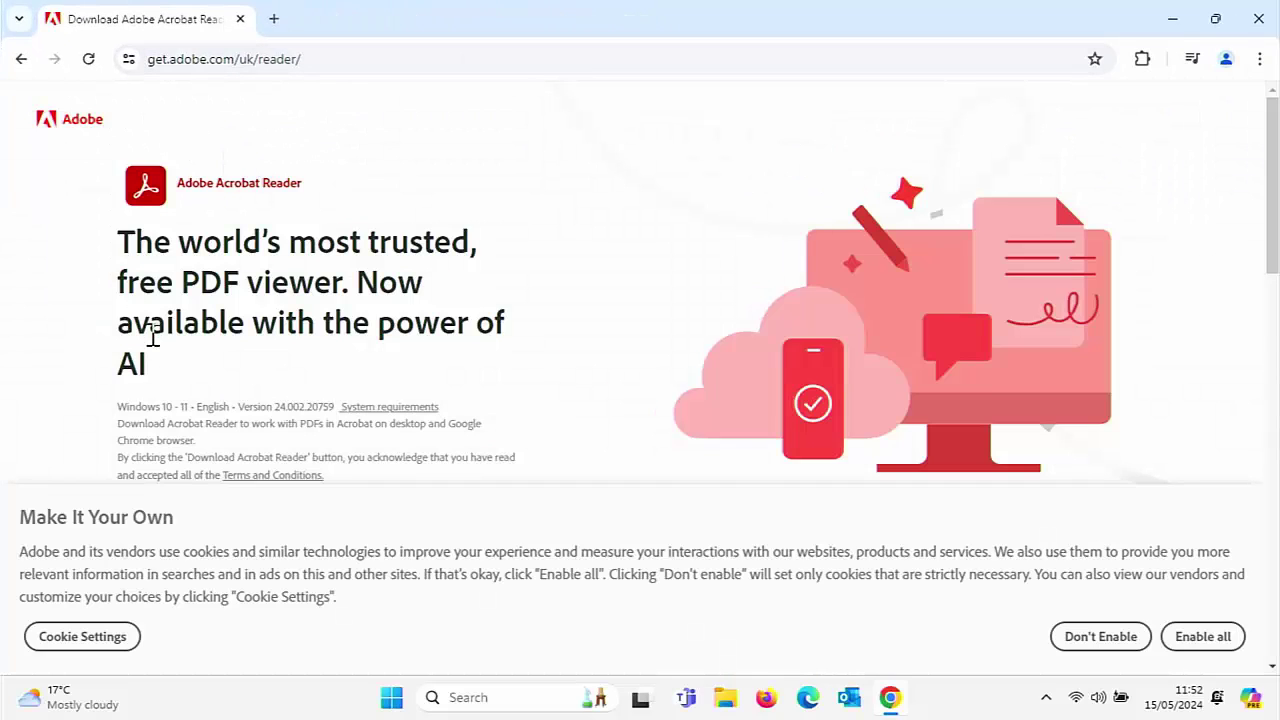
Download the Acrobat Reader installer and scroll to the finish-installation steps
scroll(152, 337, down, 2)
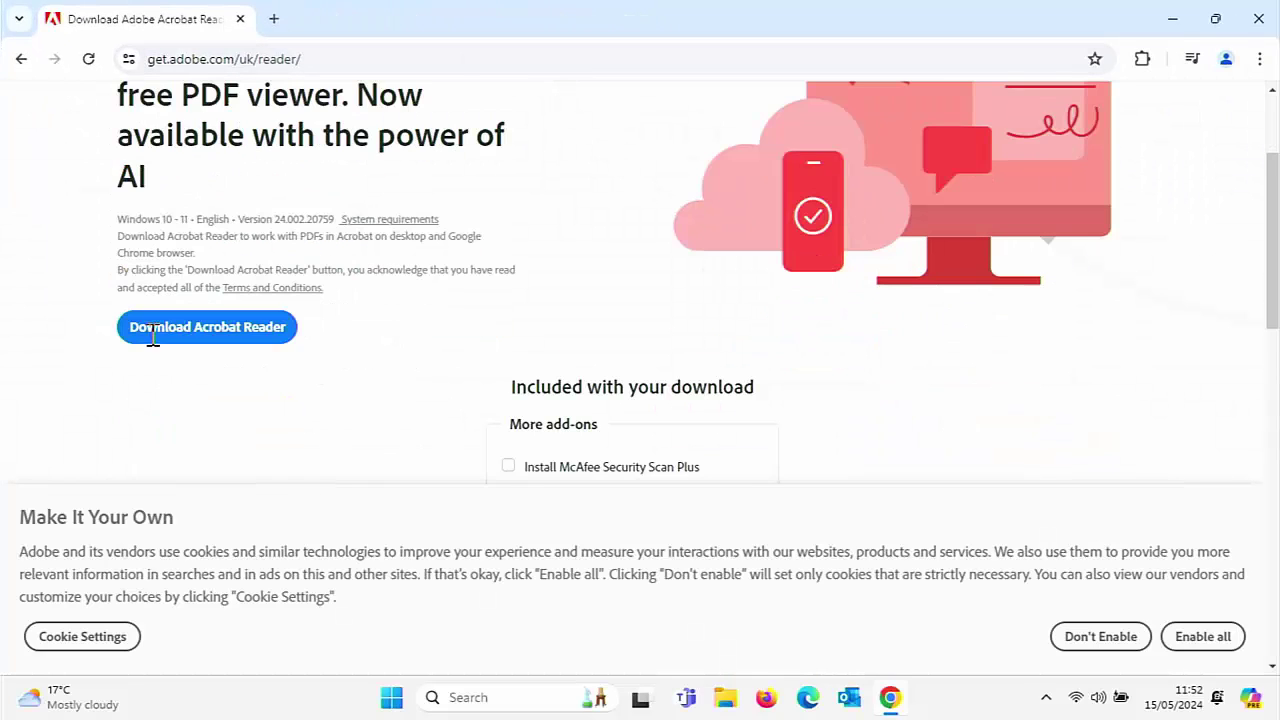
click(208, 328)
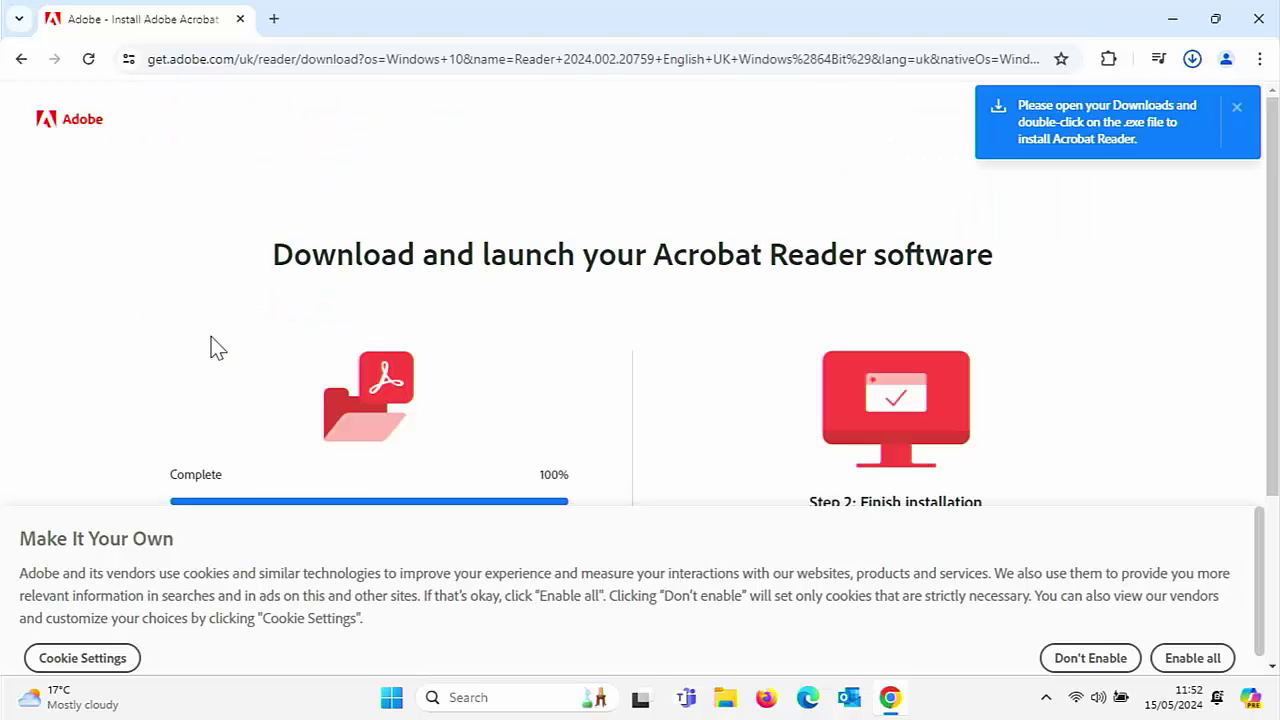
scroll(420, 367, down, 1)
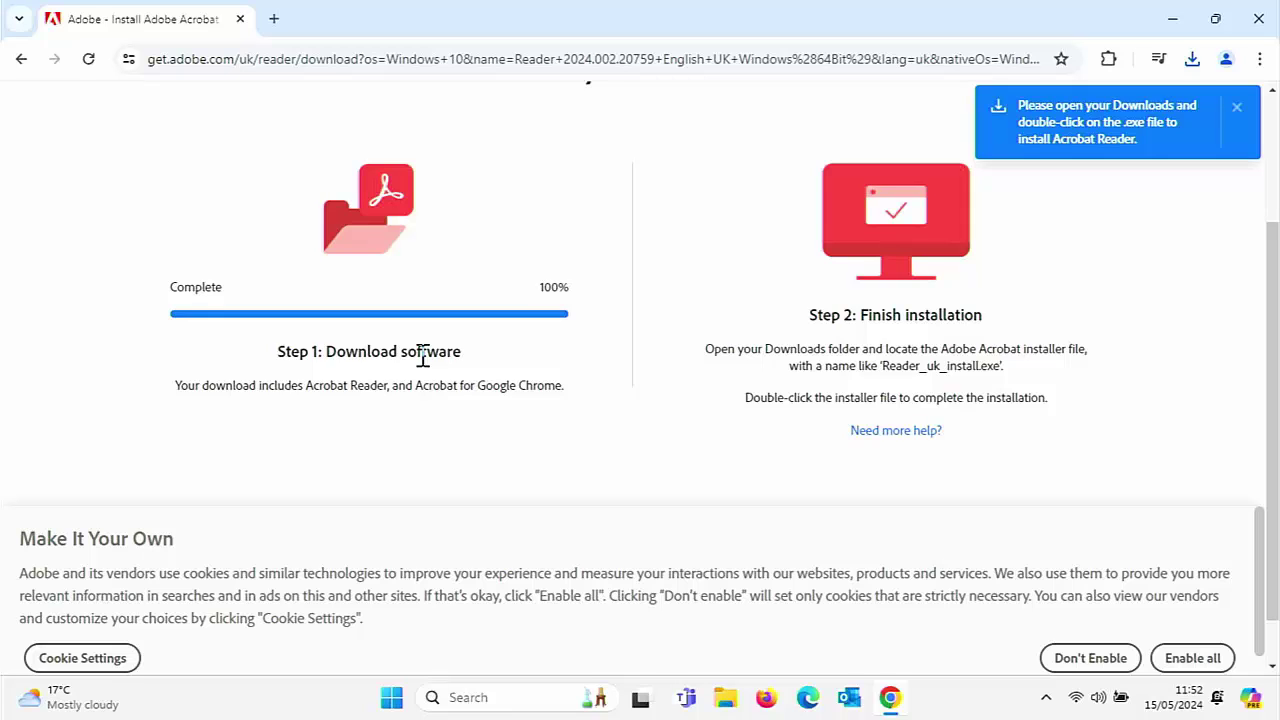
Run Reader_uk_install from the Downloads folder, allowing it in User Account Control
click(734, 705)
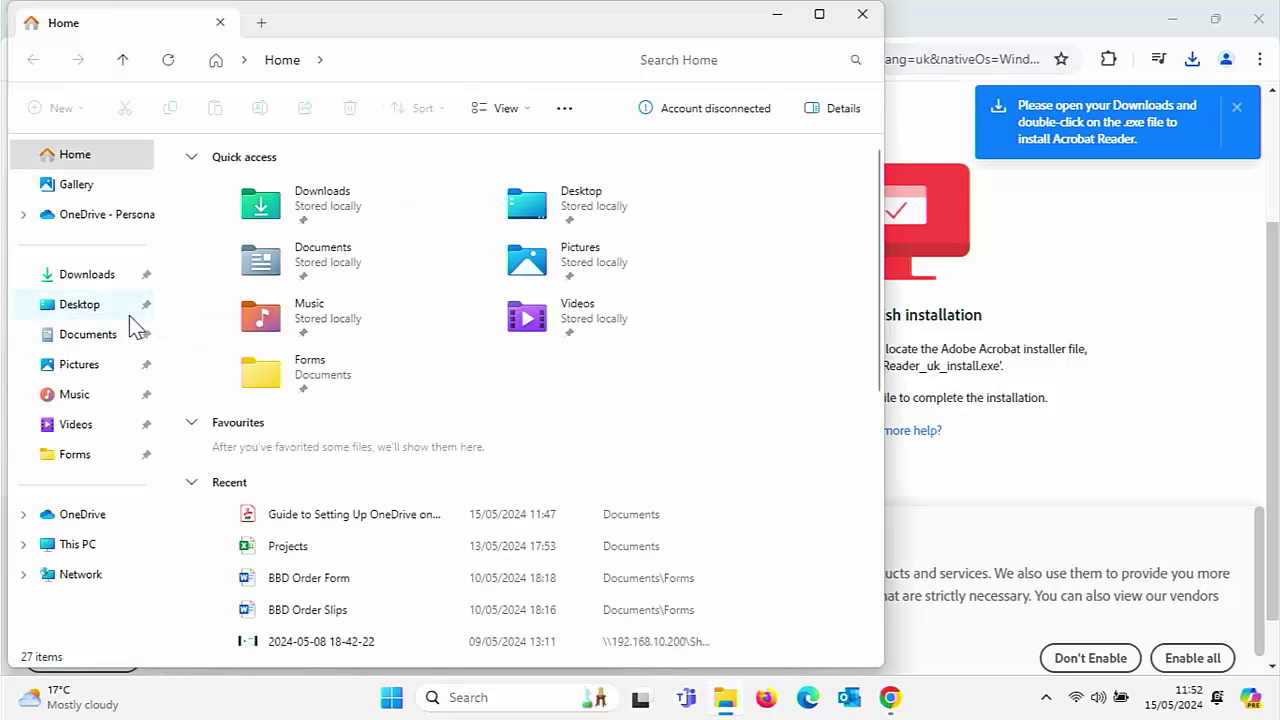
click(86, 280)
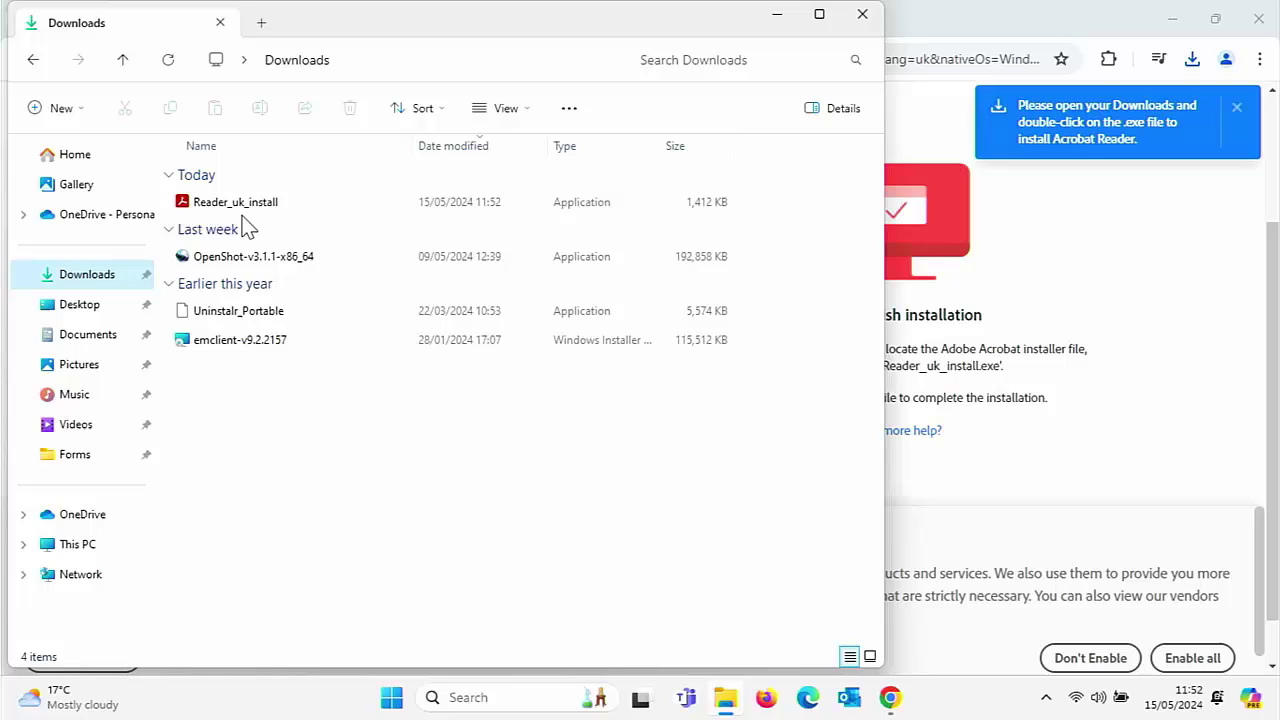
double_click(215, 205)
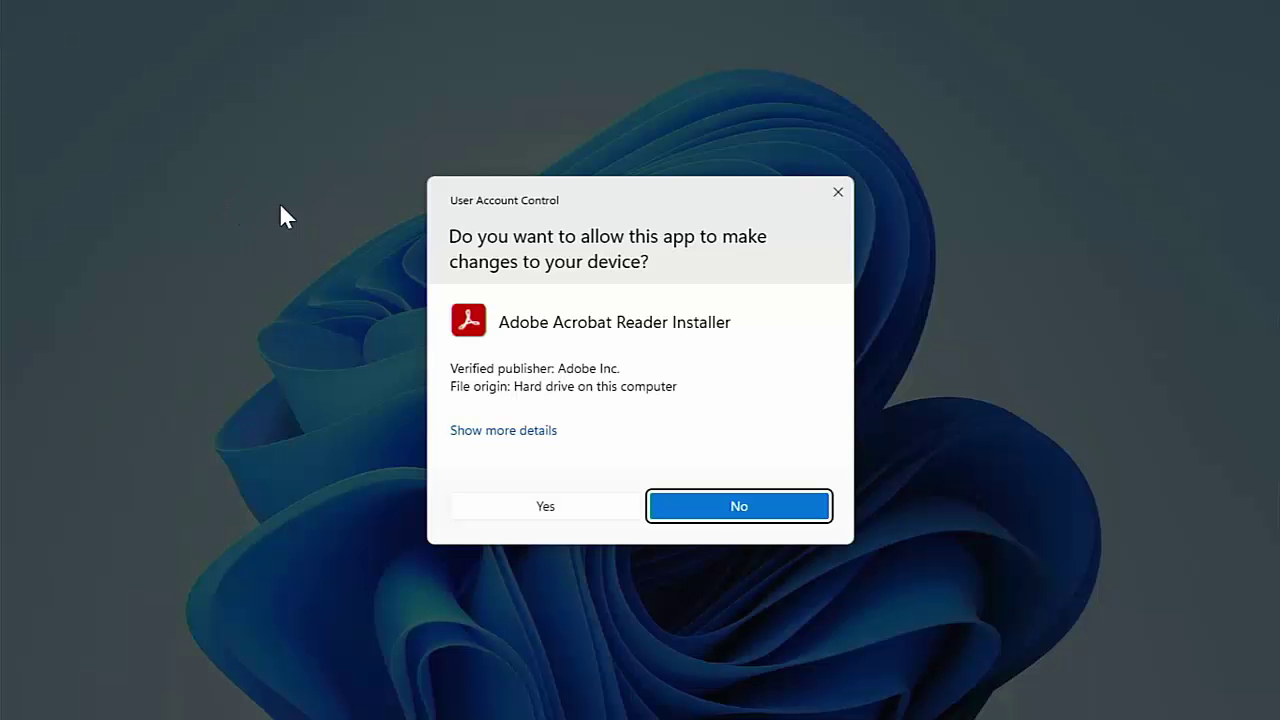
click(600, 510)
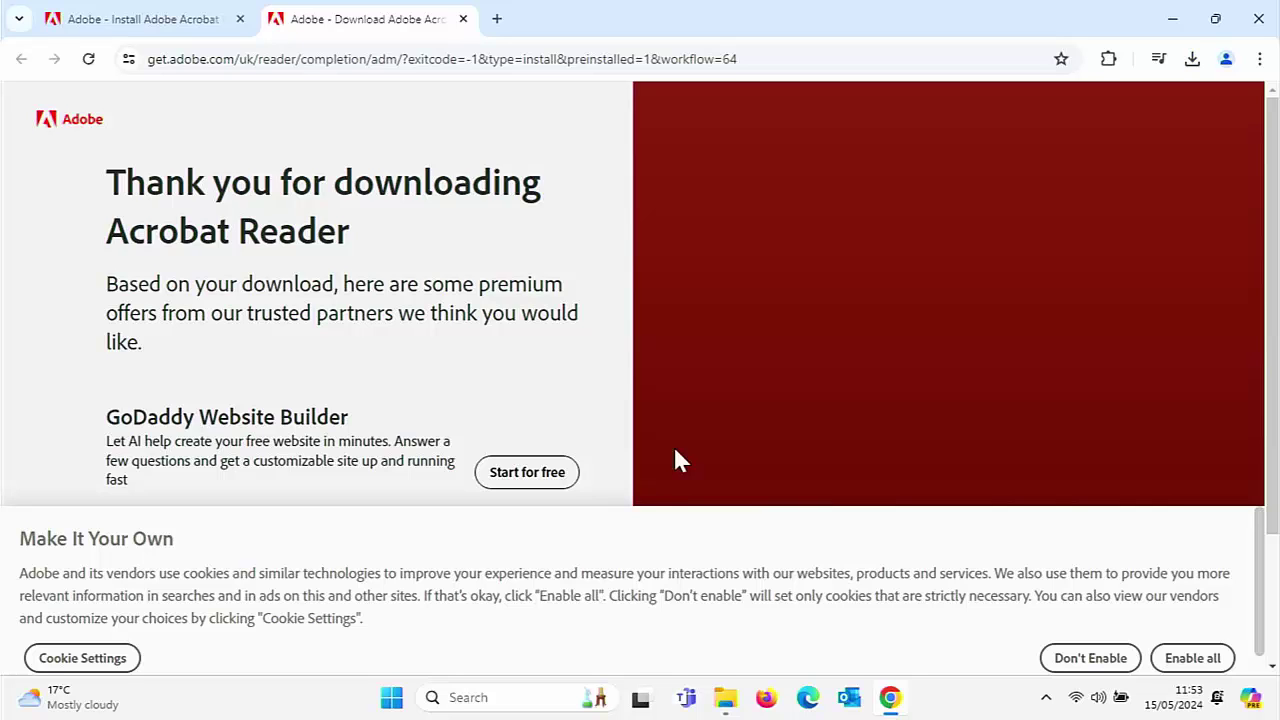
Close Chrome and the File Explorer Downloads window
click(1258, 20)
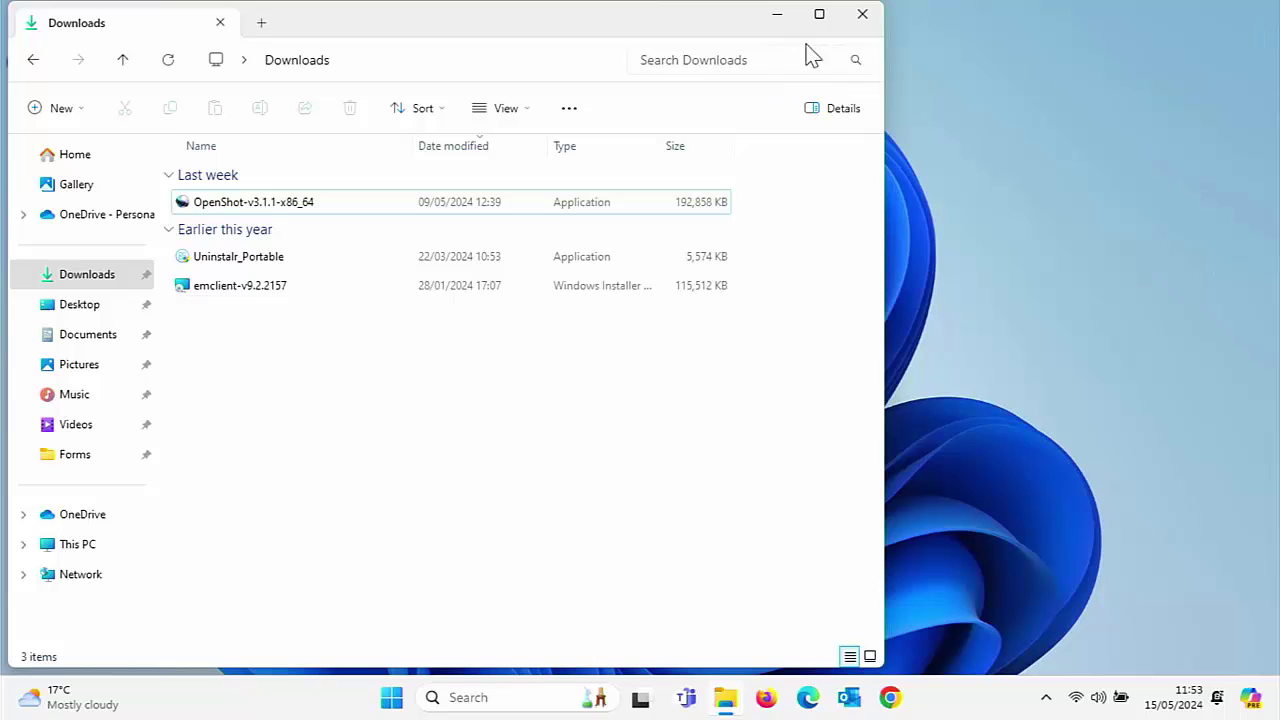
click(858, 14)
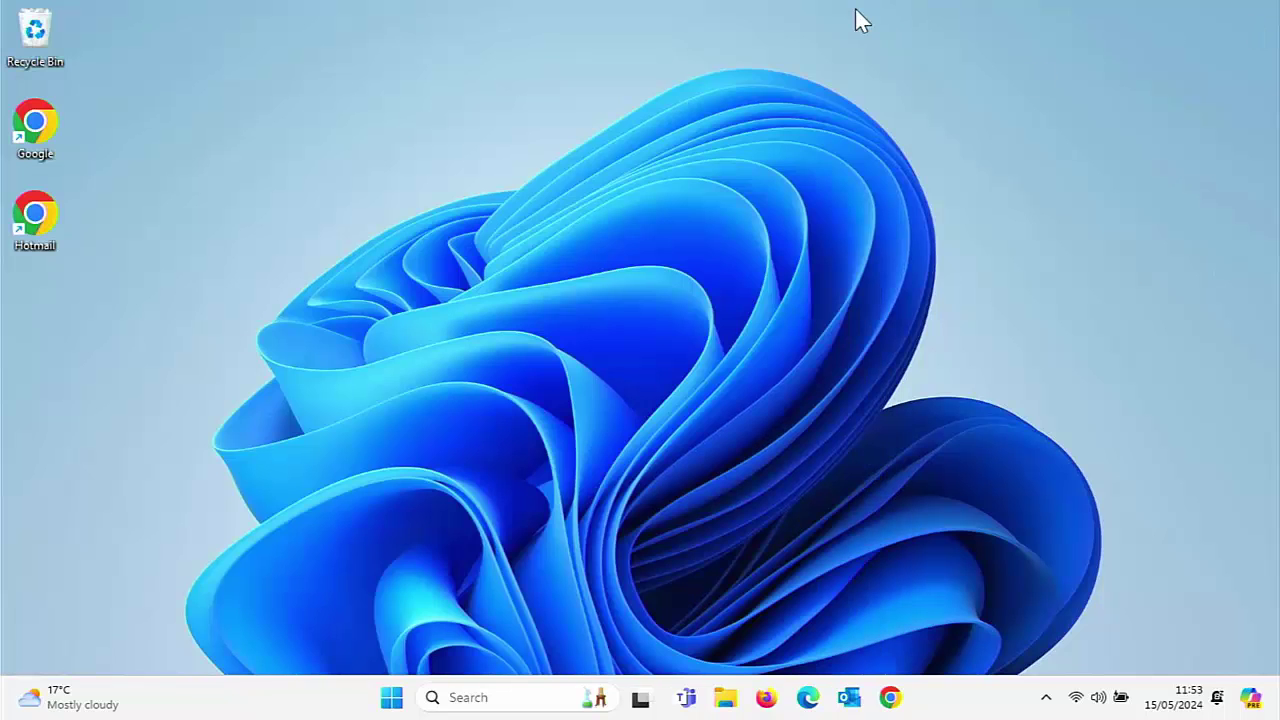